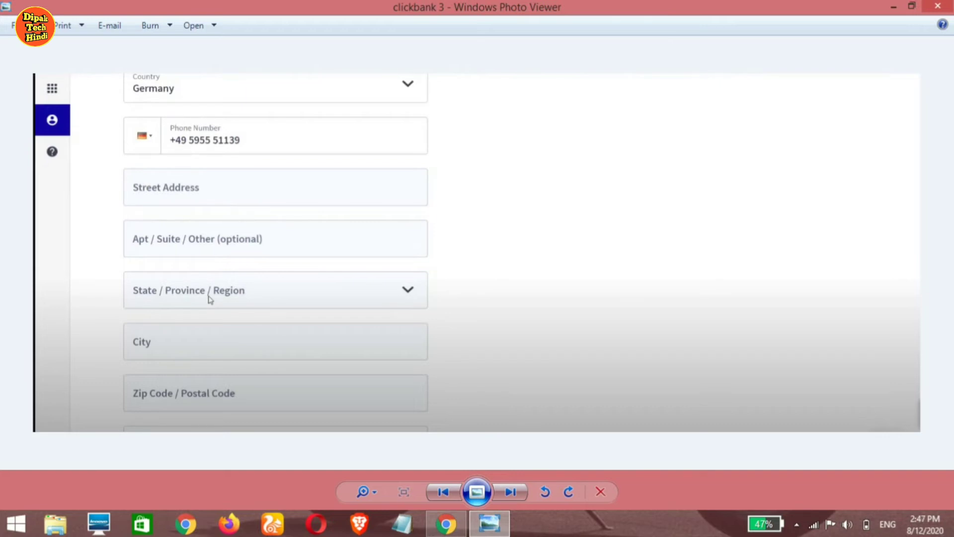
Step: Switch to Chrome, open the bookmarked Germany Address Generator in a new tab and view its generated address details
key("alt+Tab")
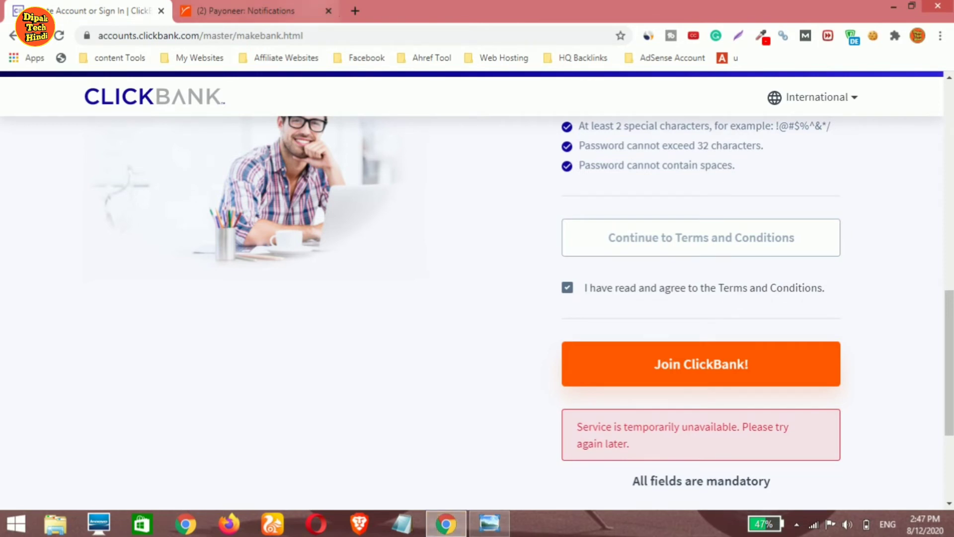
key("ctrl+t")
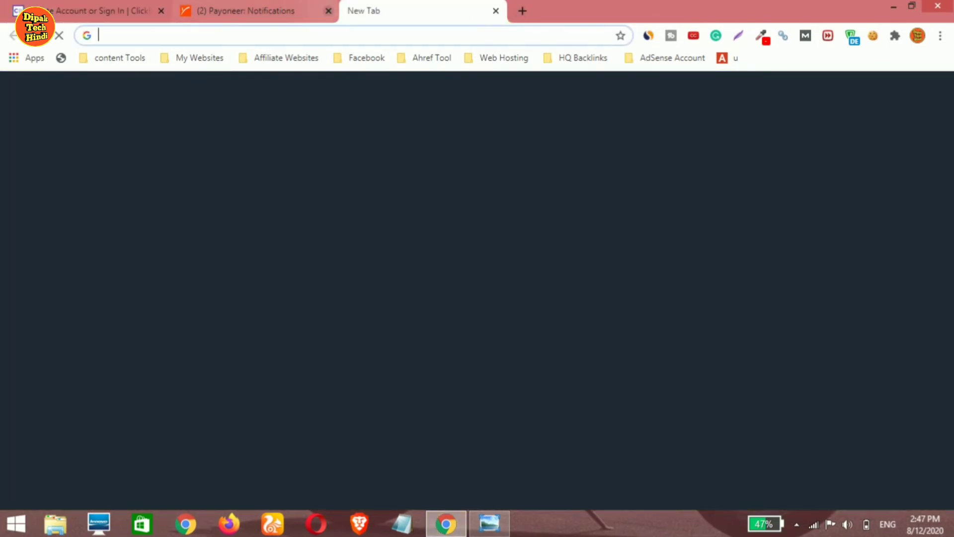
left_click(121, 57)
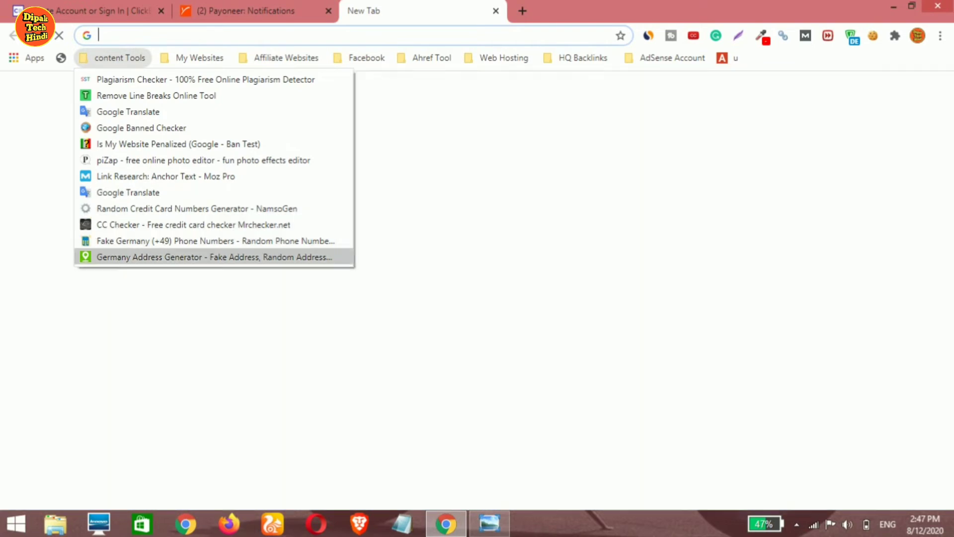
left_click(200, 256)
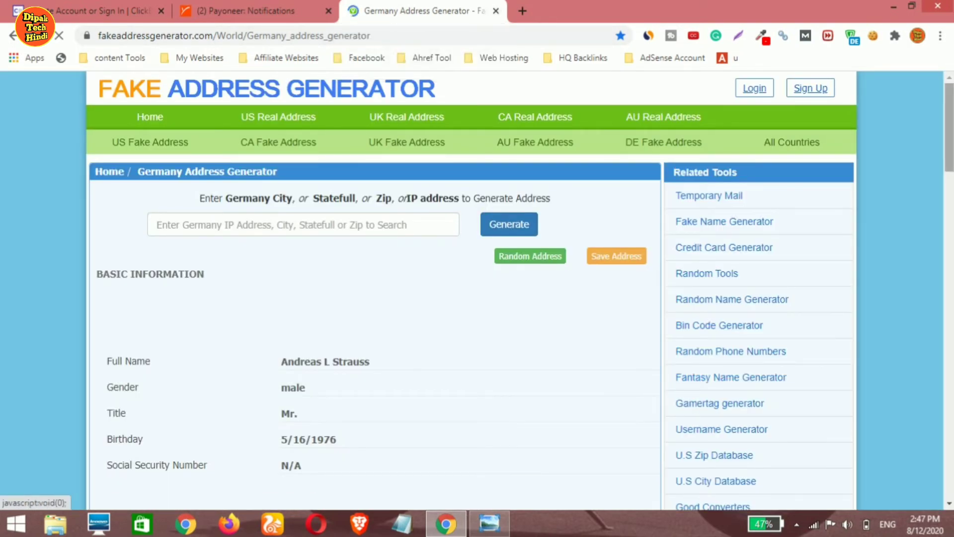
scroll(472, 299, "down", 1)
scroll(472, 299, "down", 5)
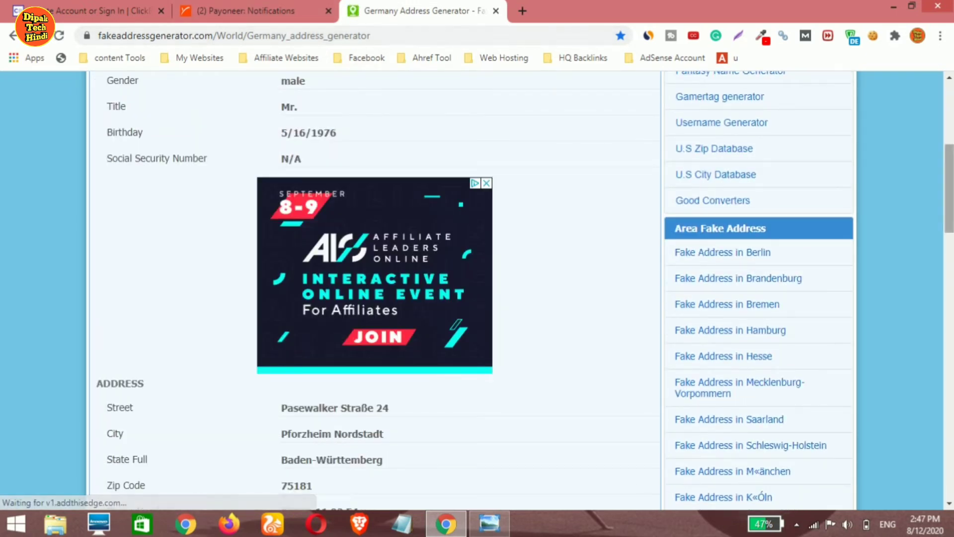
scroll(472, 298, "down", 2)
scroll(374, 299, "down", 1)
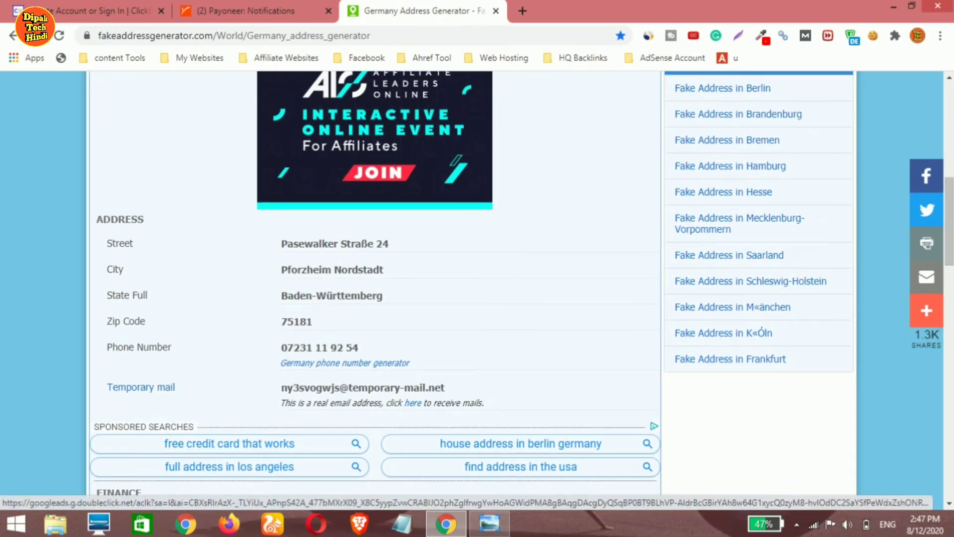
Step: Return to the ClickBank screenshots in Windows Photo Viewer and review them in order from clickbank 3 through clickbank 9
left_click(104, 10)
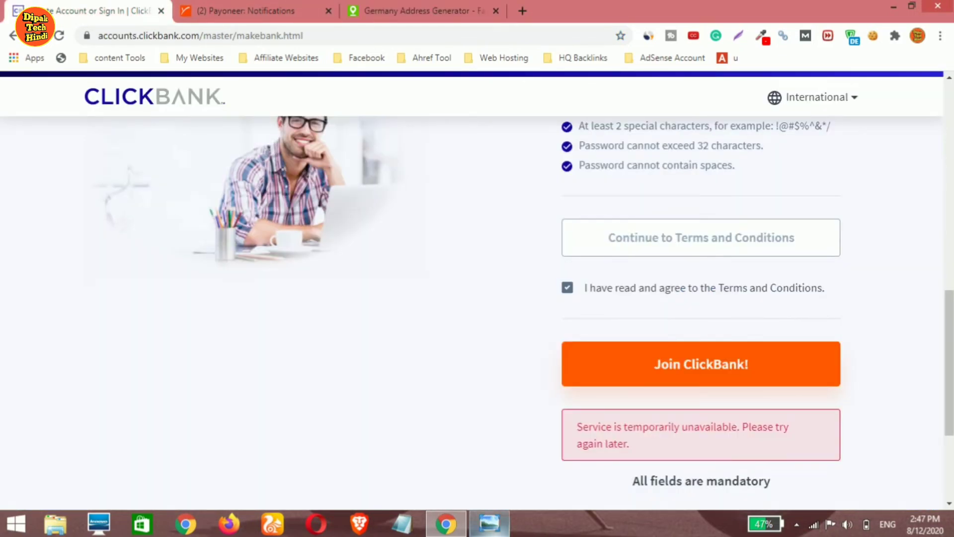
left_click(490, 524)
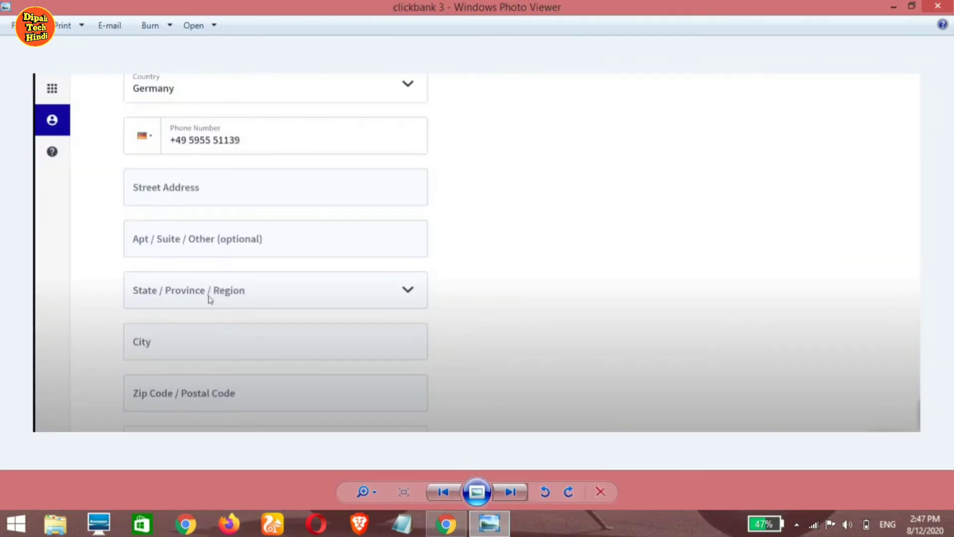
key("Right")
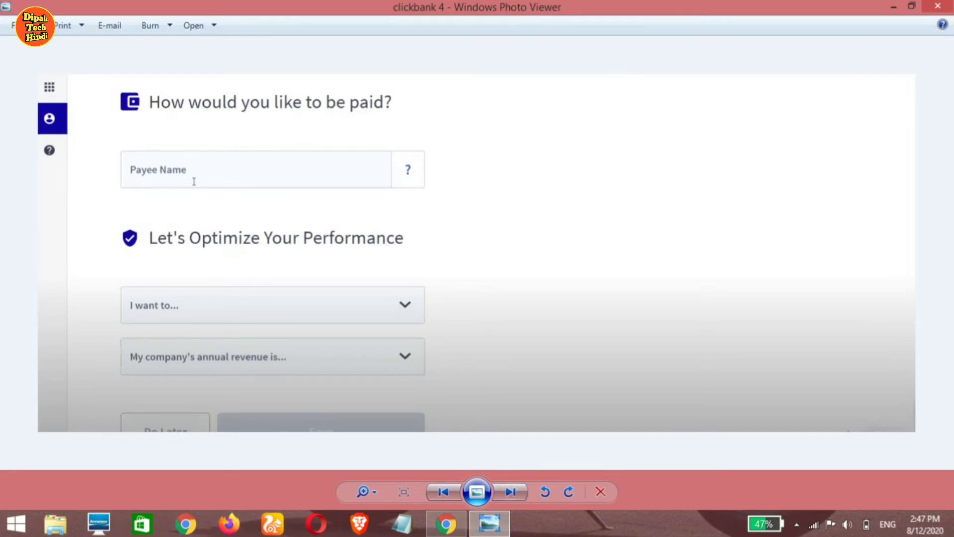
key("Right")
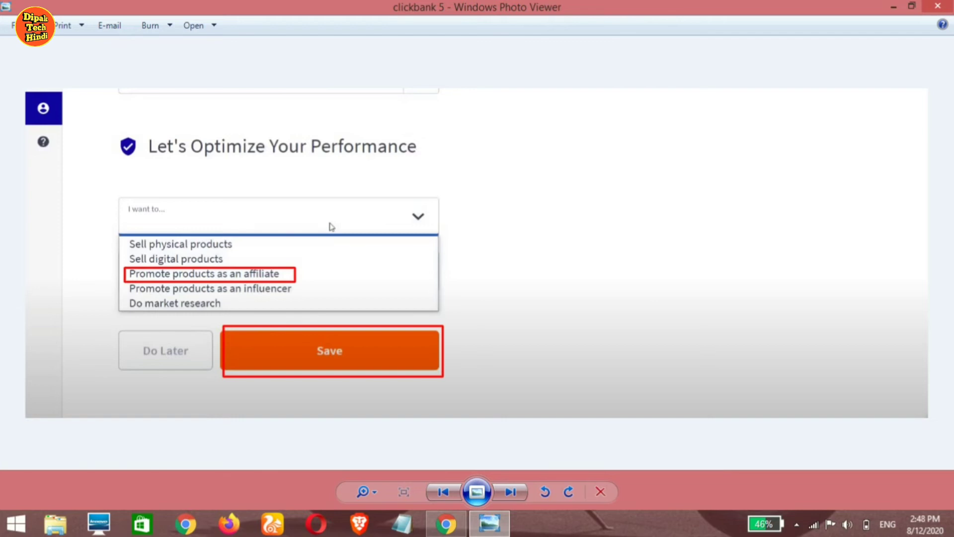
key("Right")
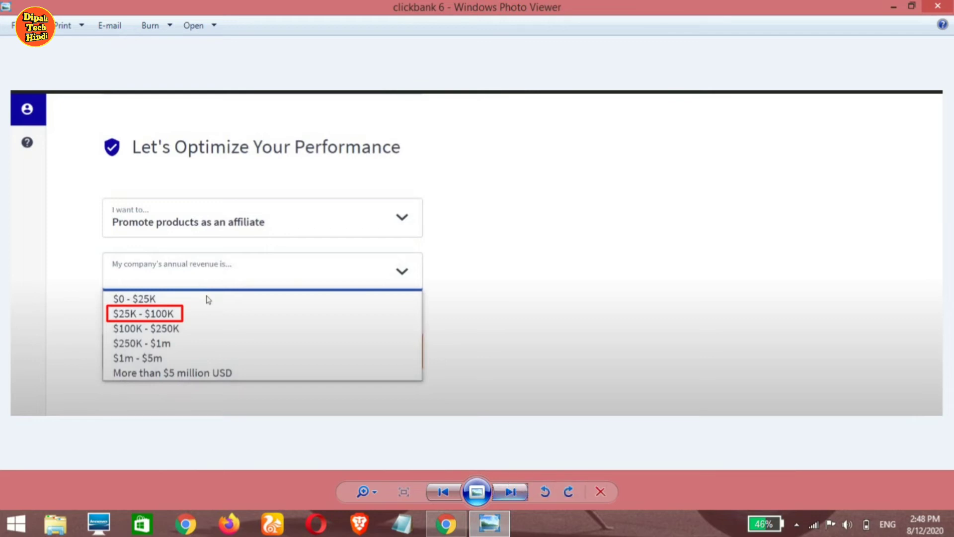
left_click(510, 491)
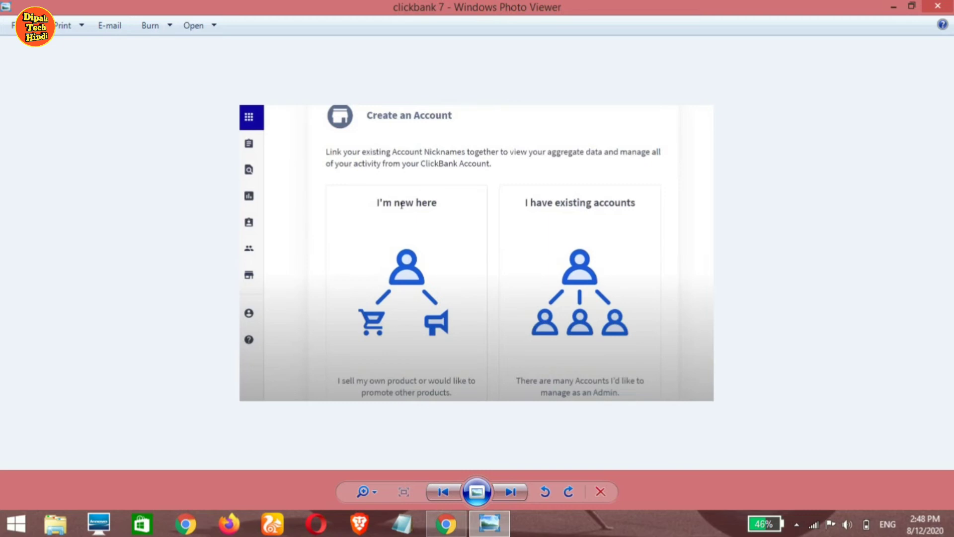
key("Right")
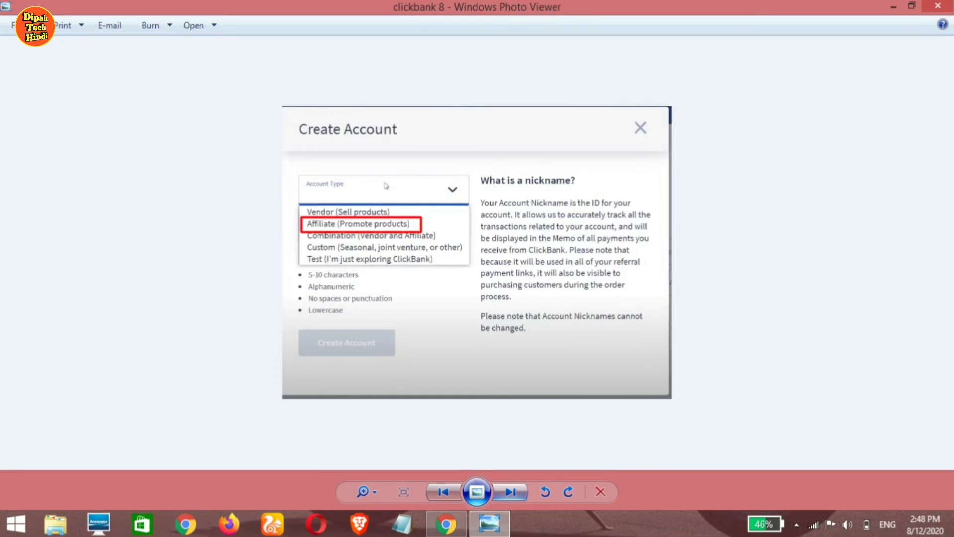
left_click(510, 492)
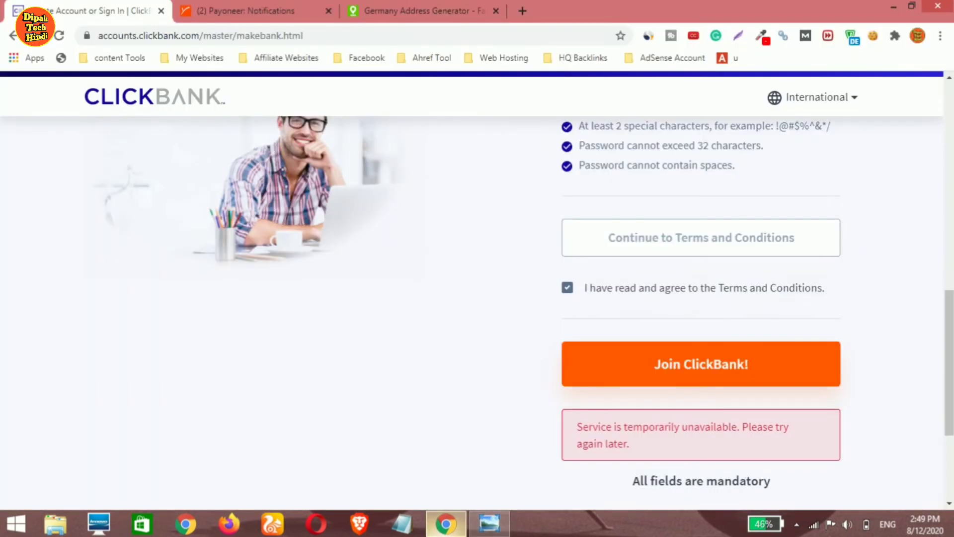
Step: Switch to Payoneer in Chrome and open the Global Payment Service page to view the approved receiving accounts
left_click(447, 523)
left_click(263, 10)
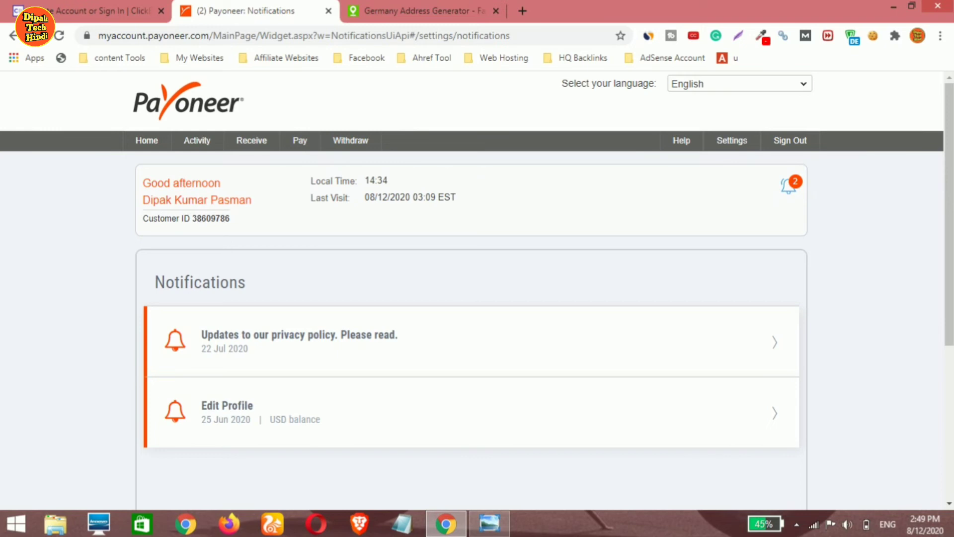
mouse_move(251, 141)
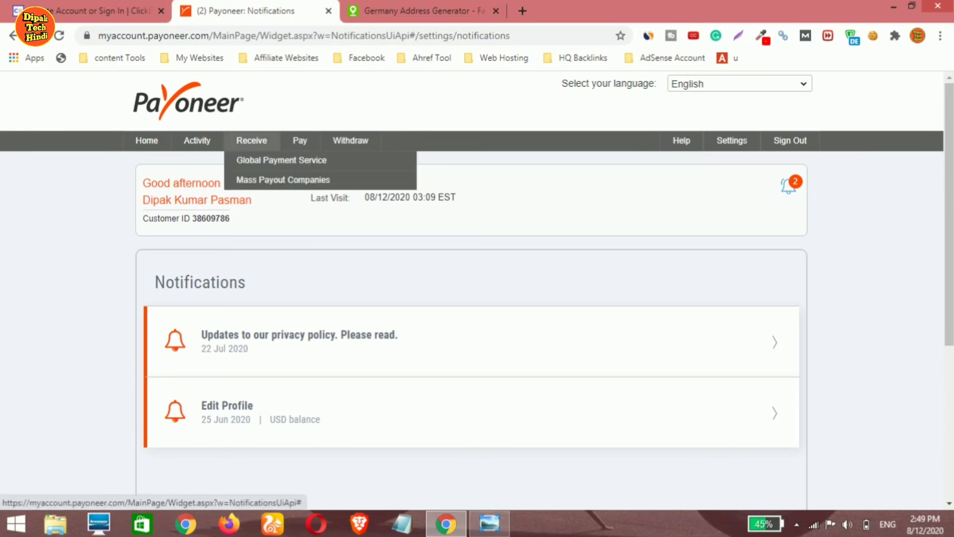
left_click(282, 161)
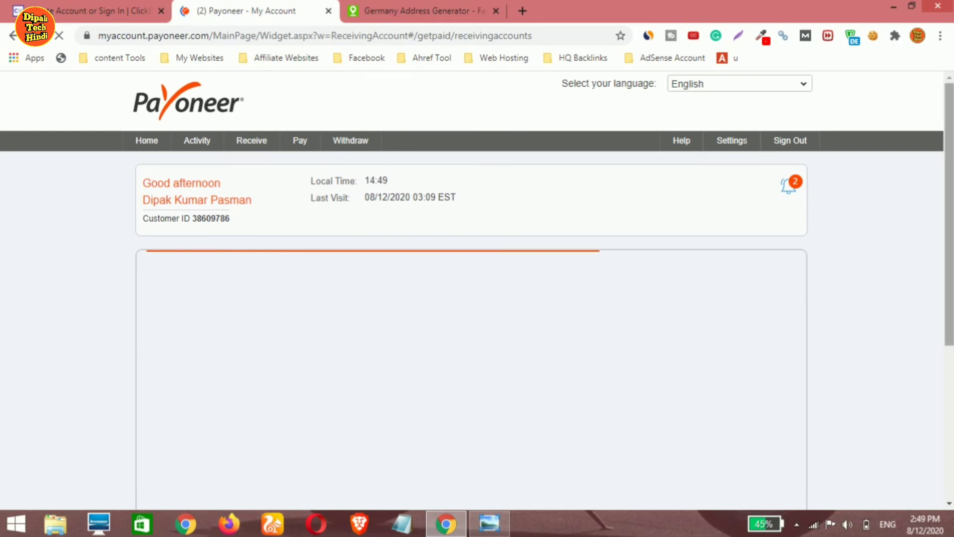
scroll(472, 299, "down", 5)
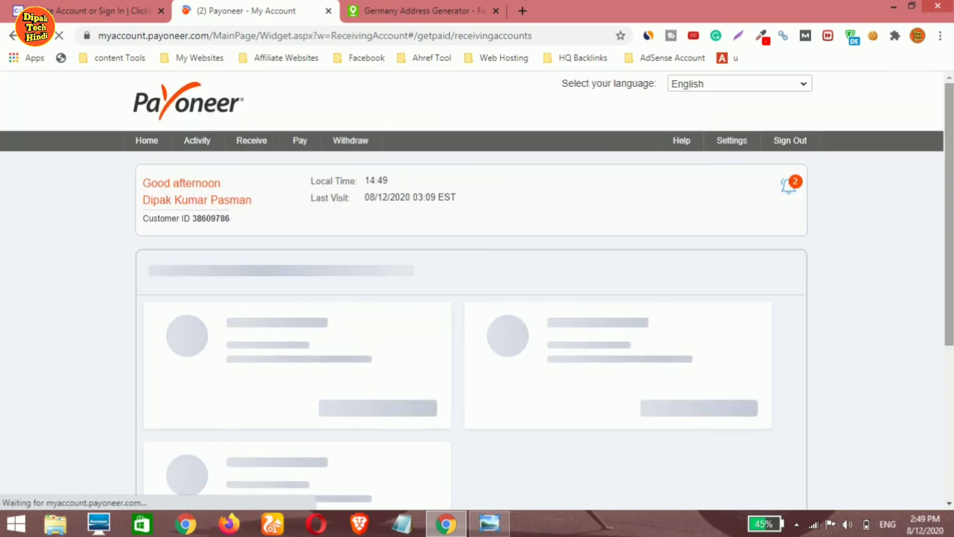
scroll(477, 289, "down", 1)
scroll(471, 298, "down", 1)
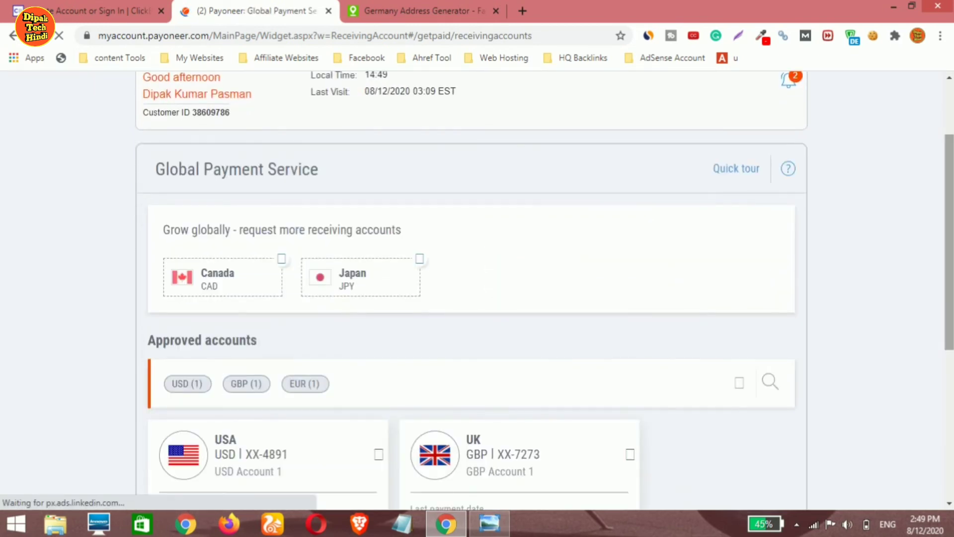
scroll(472, 298, "down", 3)
scroll(269, 299, "down", 1)
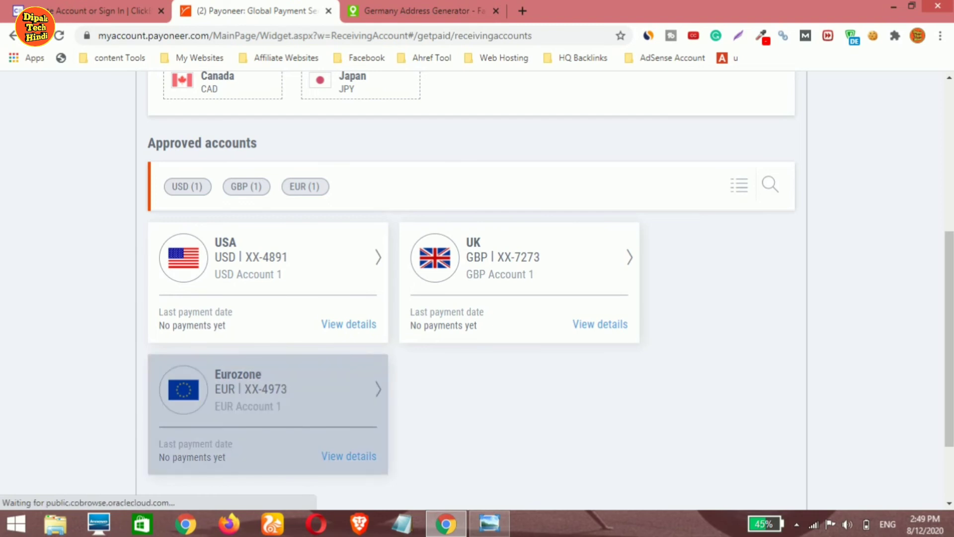
Step: Open the Eurozone EUR account's details and view its bank name, address, BIC, IBAN and beneficiary fields
left_click(269, 412)
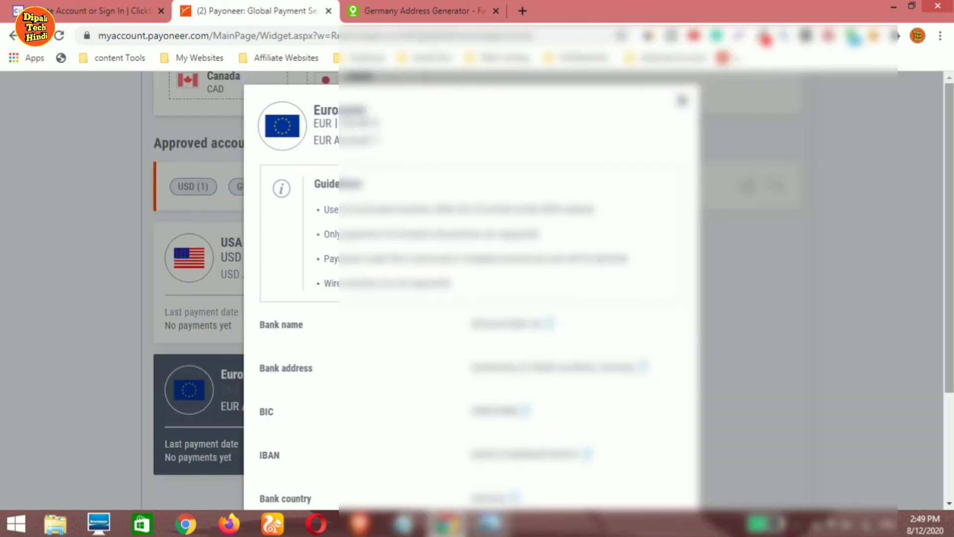
scroll(472, 291, "down", 2)
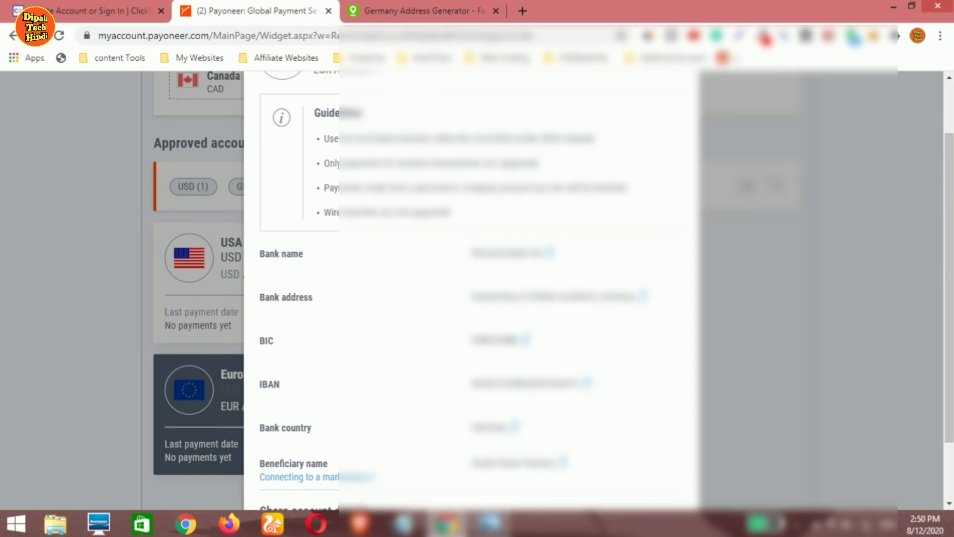
mouse_move(446, 524)
left_click(446, 448)
Step: Highlight the individual parts of the bank address in the Eurozone account details, ending with the selection cleared
left_click_drag(469, 297, 540, 297)
left_click(540, 296)
left_click_drag(555, 297, 580, 297)
left_click(579, 296)
triple_click(517, 297)
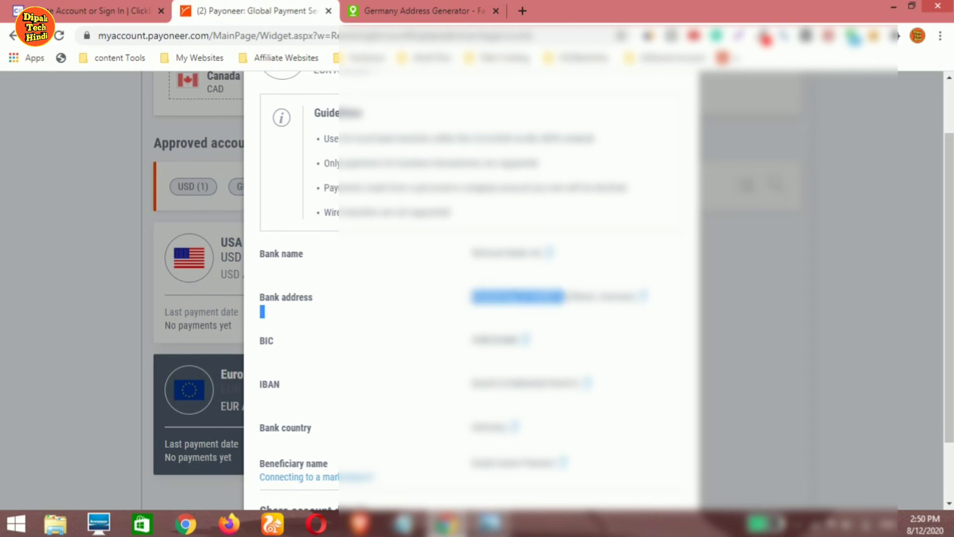
left_click_drag(565, 297, 580, 296)
left_click(580, 297)
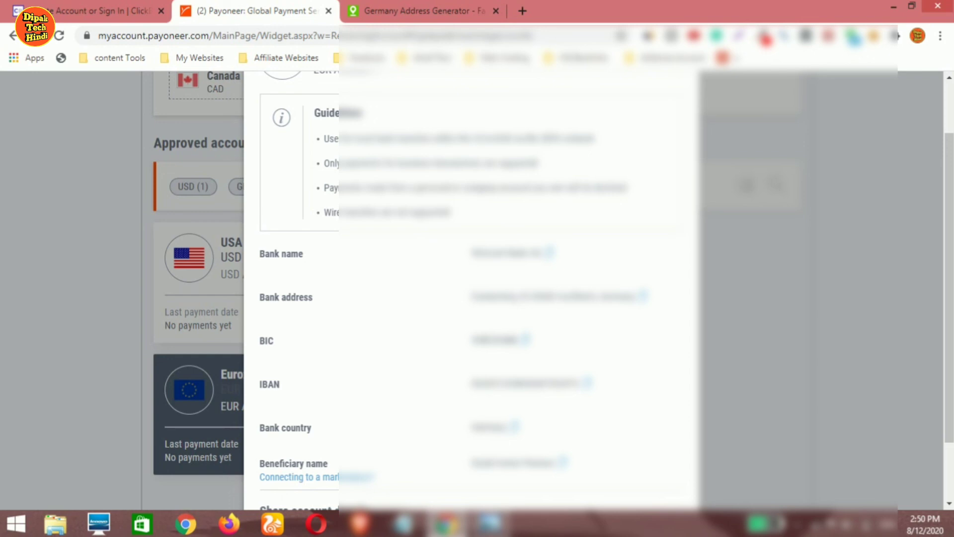
double_click(568, 296)
left_click(569, 297)
left_click_drag(554, 296, 601, 297)
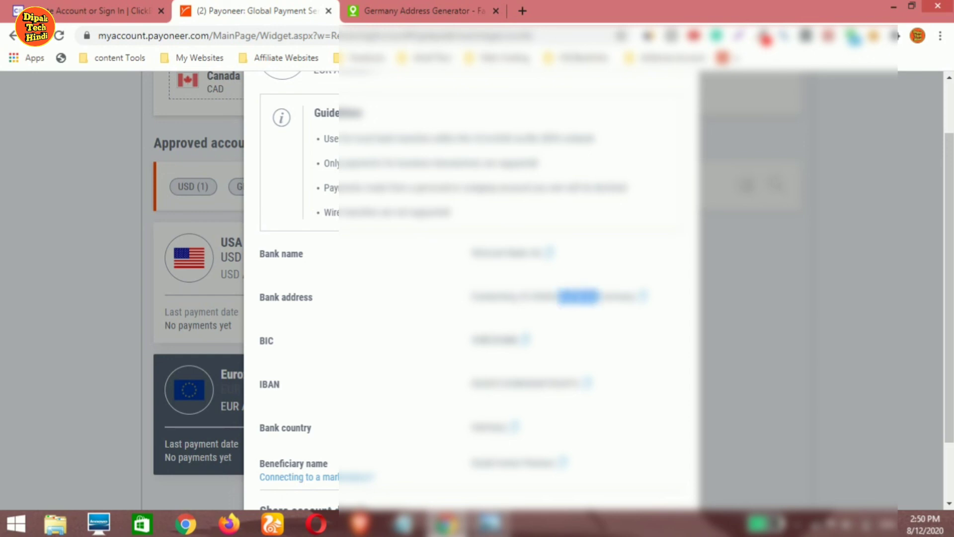
left_click(601, 297)
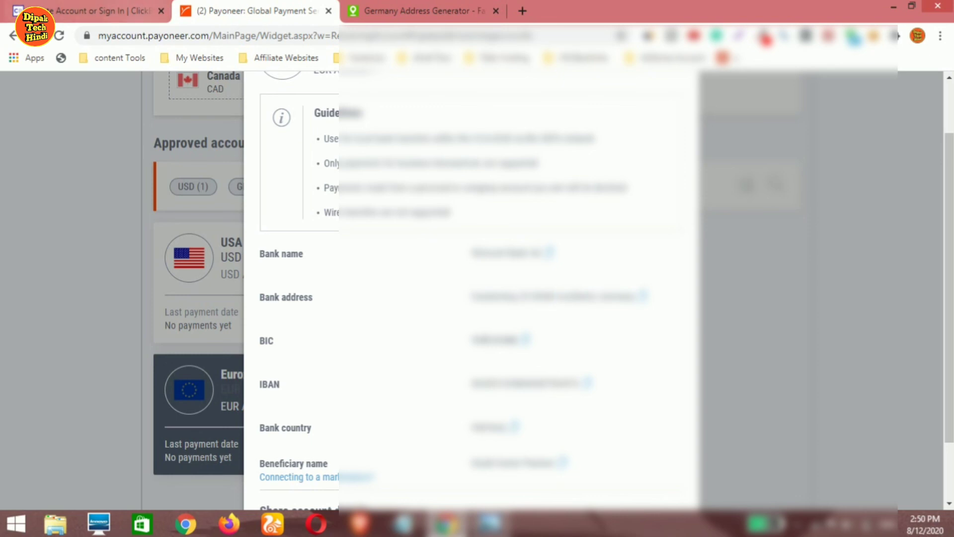
Step: Compare the direct deposit form in the clickbank 9 screenshot with the Payoneer Eurozone bank details
key("alt+Tab")
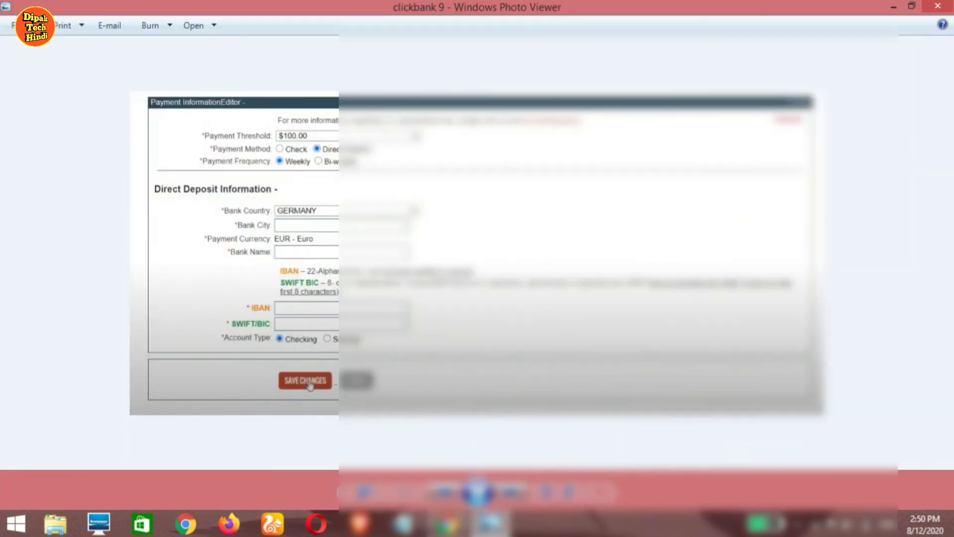
key("alt+Tab")
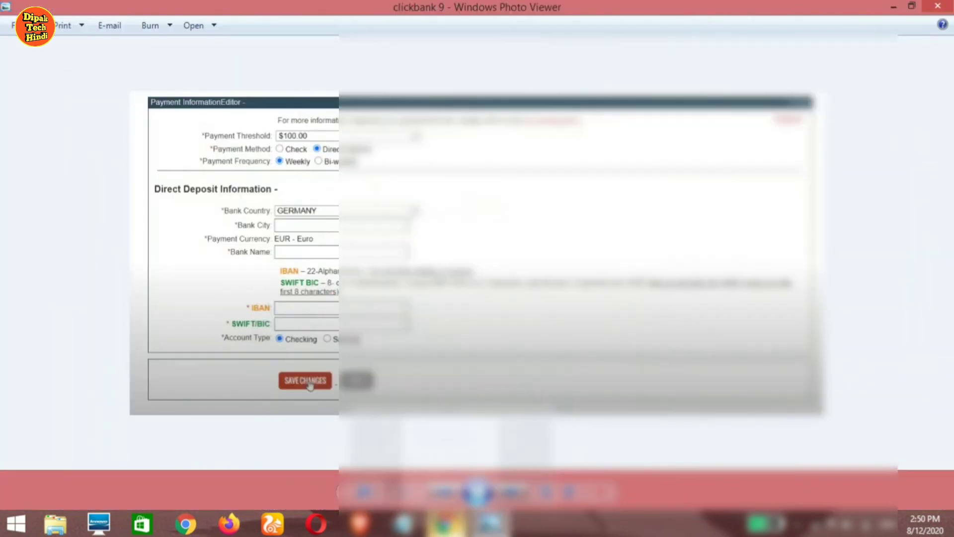
key("alt+Tab")
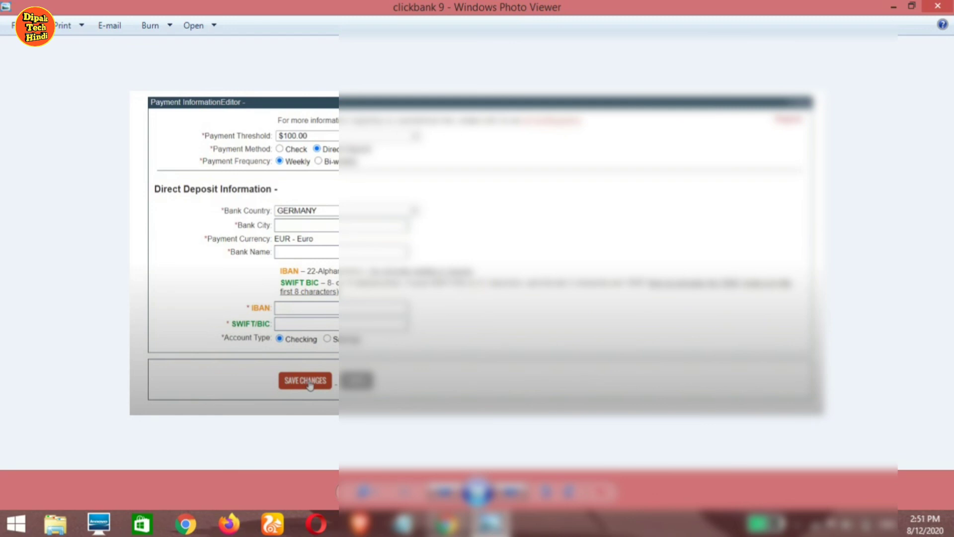
left_click(446, 523)
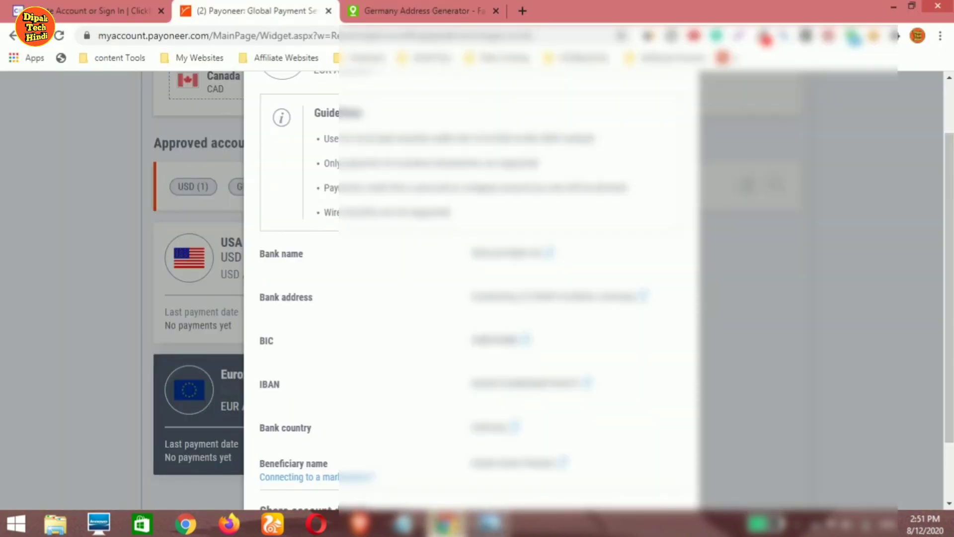